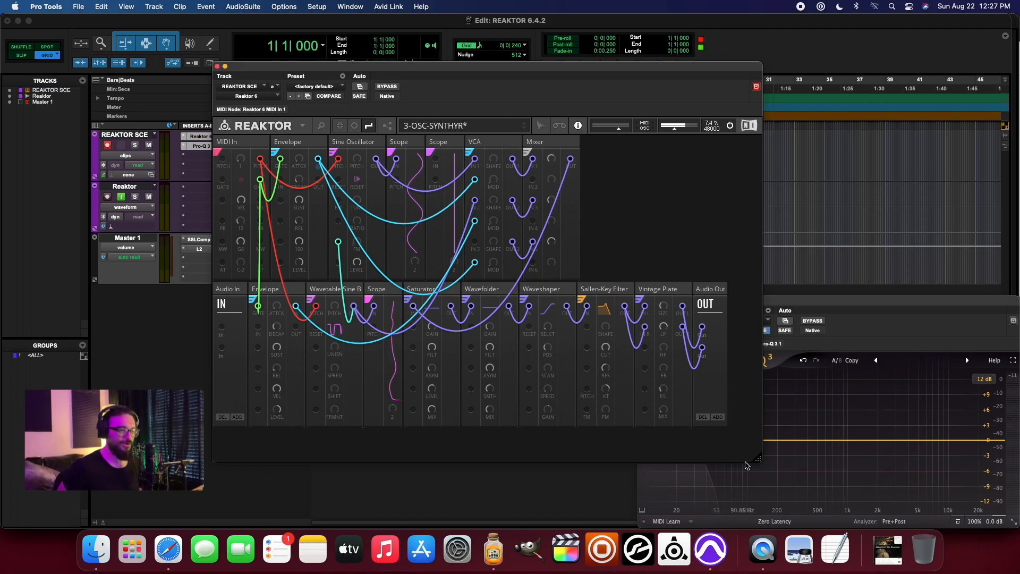
Step: Search the available rack modules for "Nano OSC" and look over the oscillator entries
left_click_drag(758, 461, 758, 456)
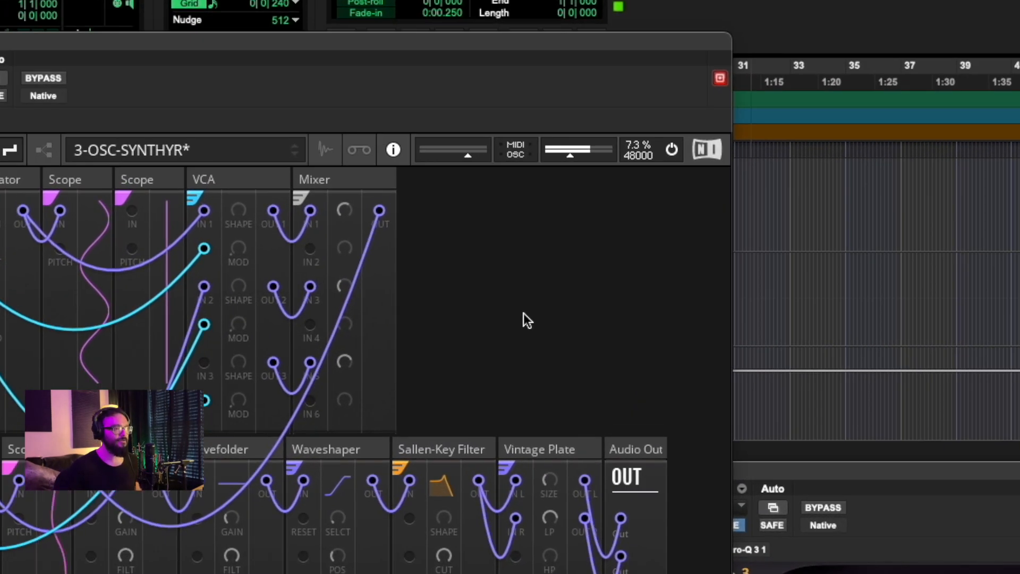
double_click(535, 303)
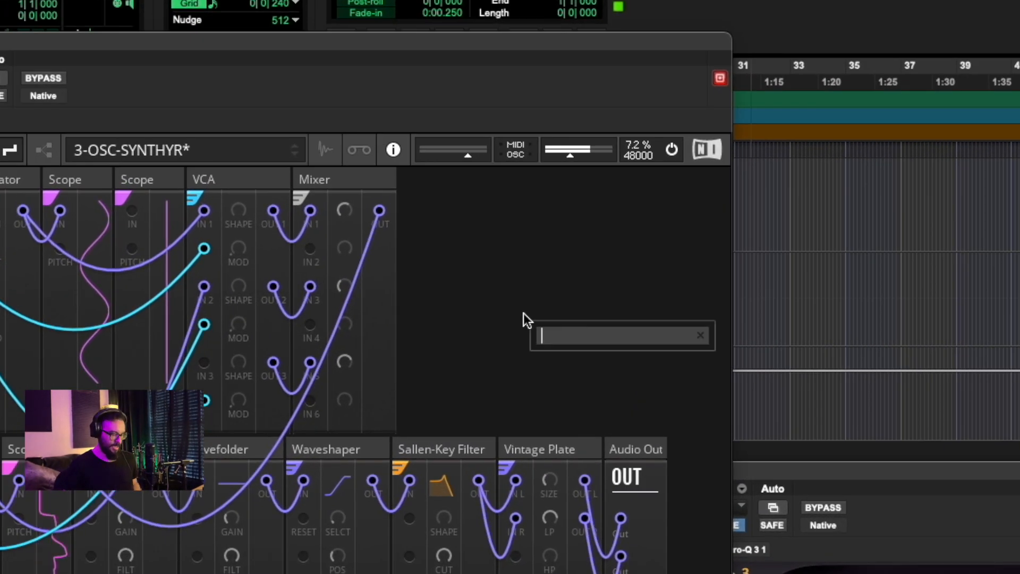
type("Nano OSC")
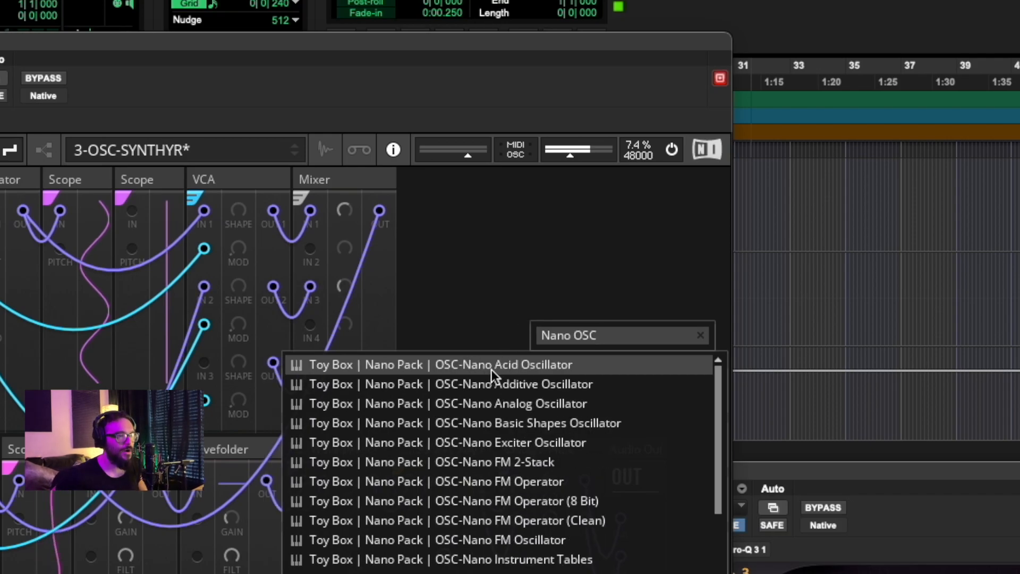
scroll(493, 494, "down", 3)
scroll(494, 492, "down", 10)
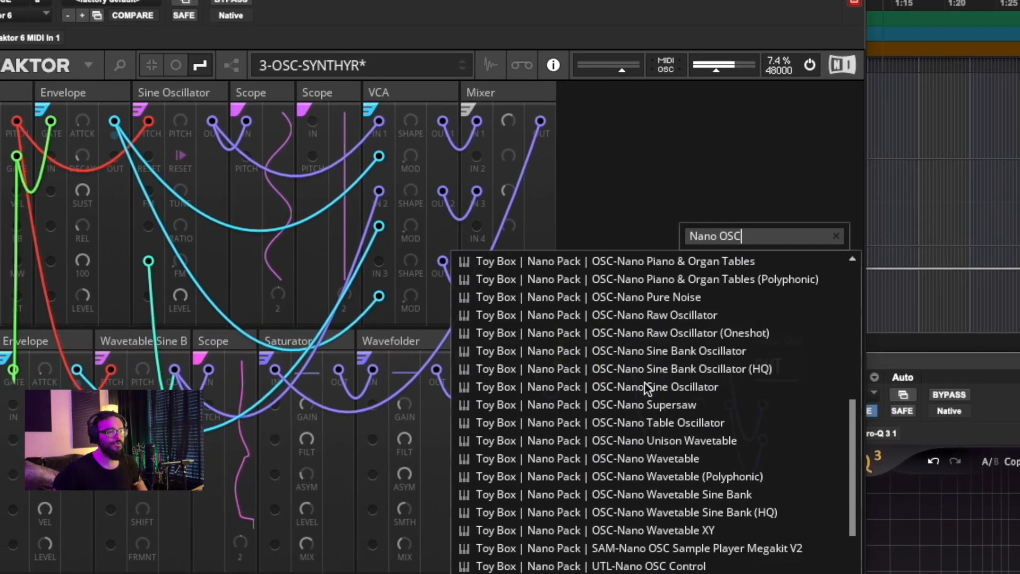
scroll(494, 492, "up", 12)
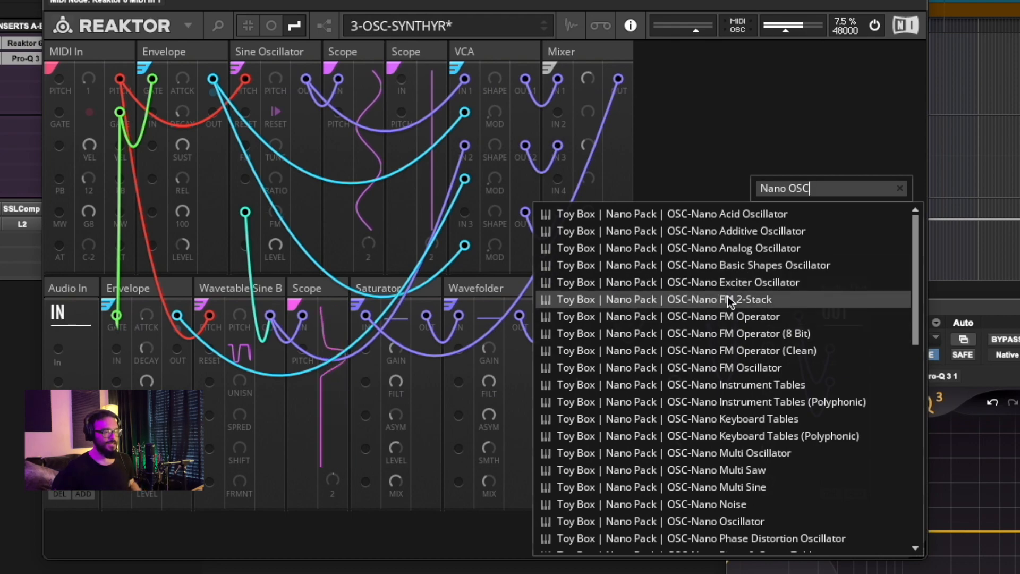
Step: Try narrowing the module search to "Nano OSCill", and return it to "Nano OSC"
type("ill")
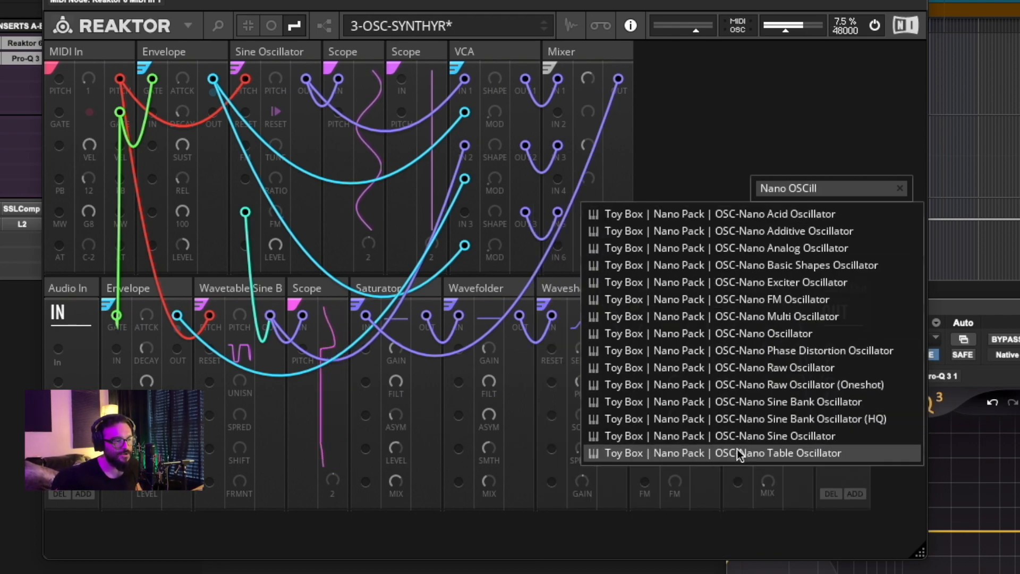
key("BackSpace")
key("BackSpace")
key("BackSpace")
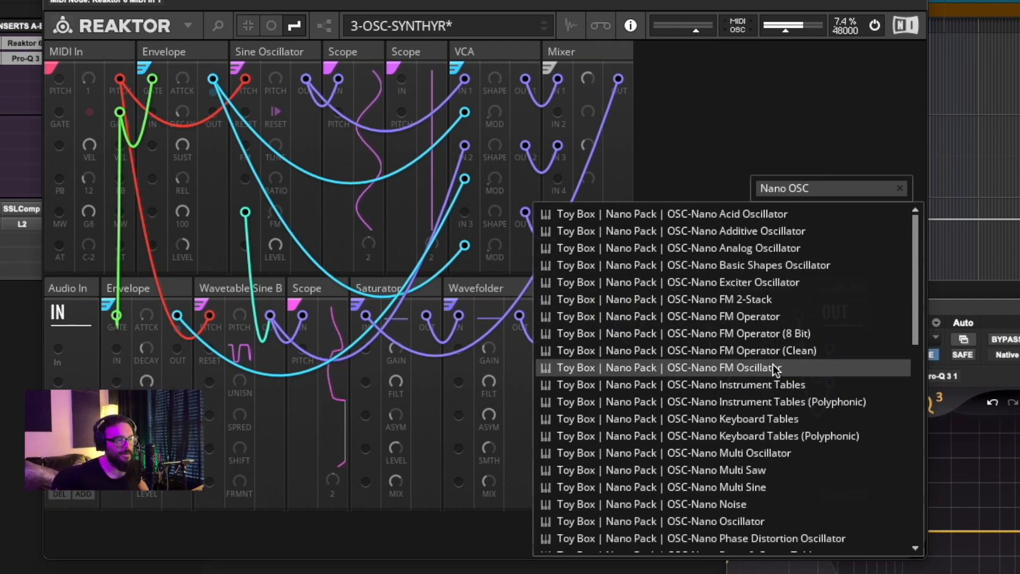
Step: Look through the Nano OSC entries, comparing the oscillator, wavetable, sample player and OSC utility modules
scroll(776, 366, "down", 9)
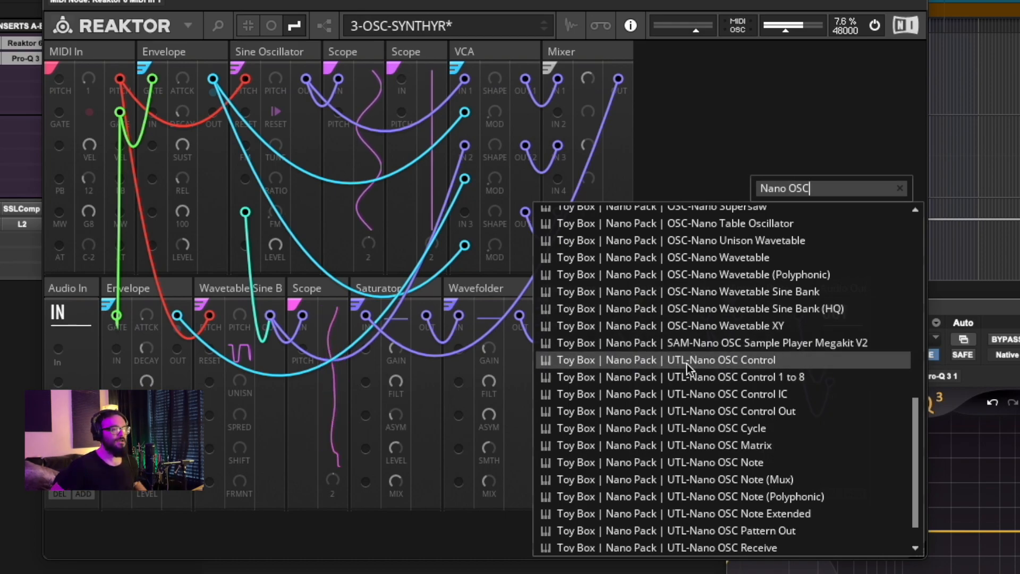
scroll(687, 364, "down", 1)
scroll(687, 364, "up", 10)
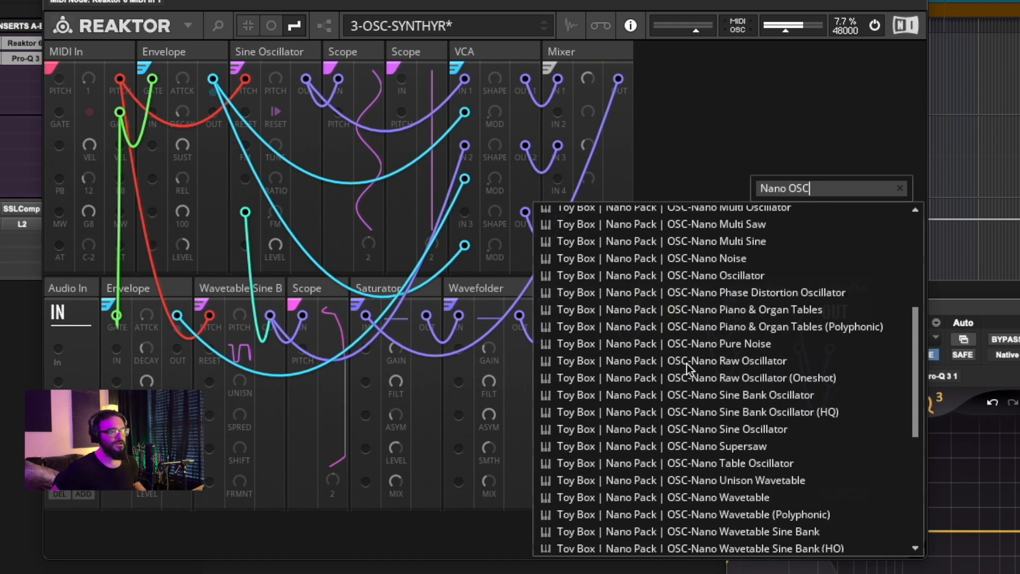
scroll(686, 363, "down", 10)
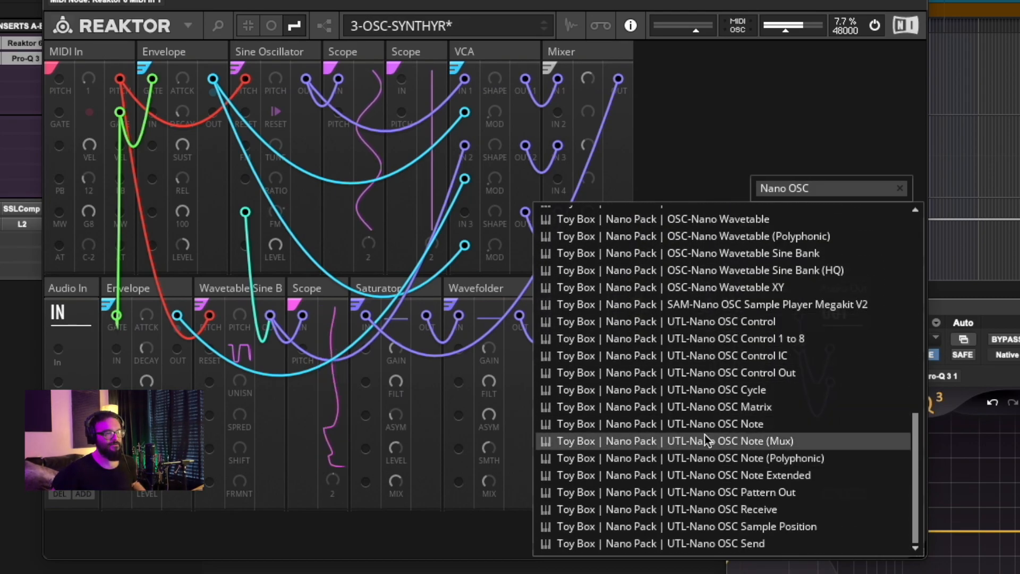
scroll(714, 313, "up", 2)
scroll(714, 312, "up", 2)
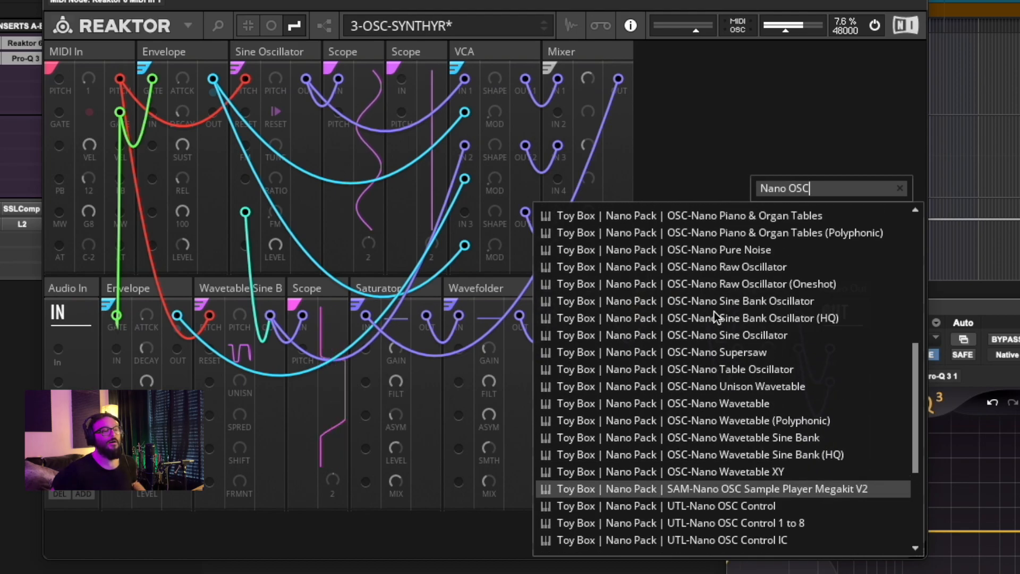
scroll(716, 477, "down", 4)
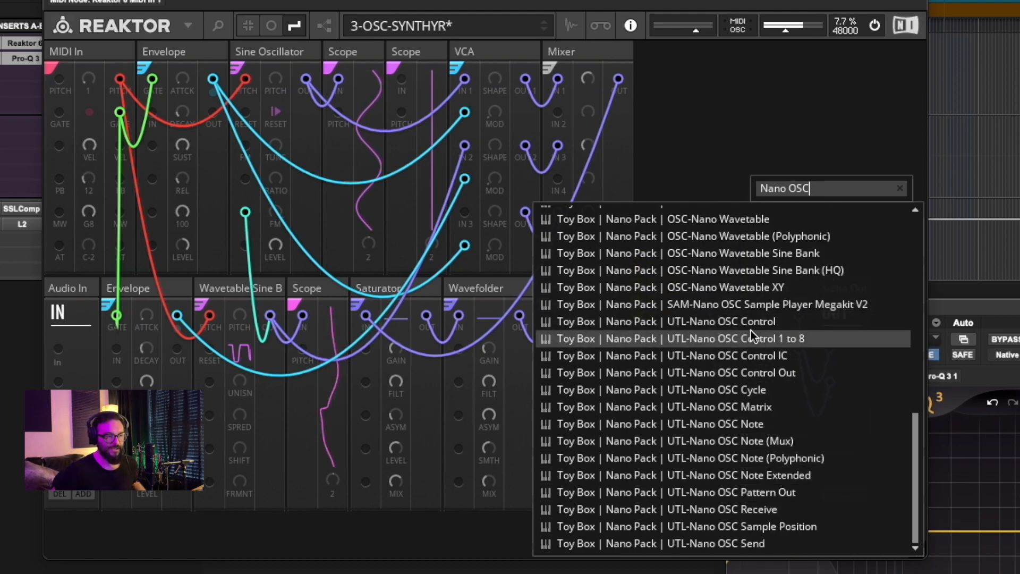
scroll(750, 404, "up", 3)
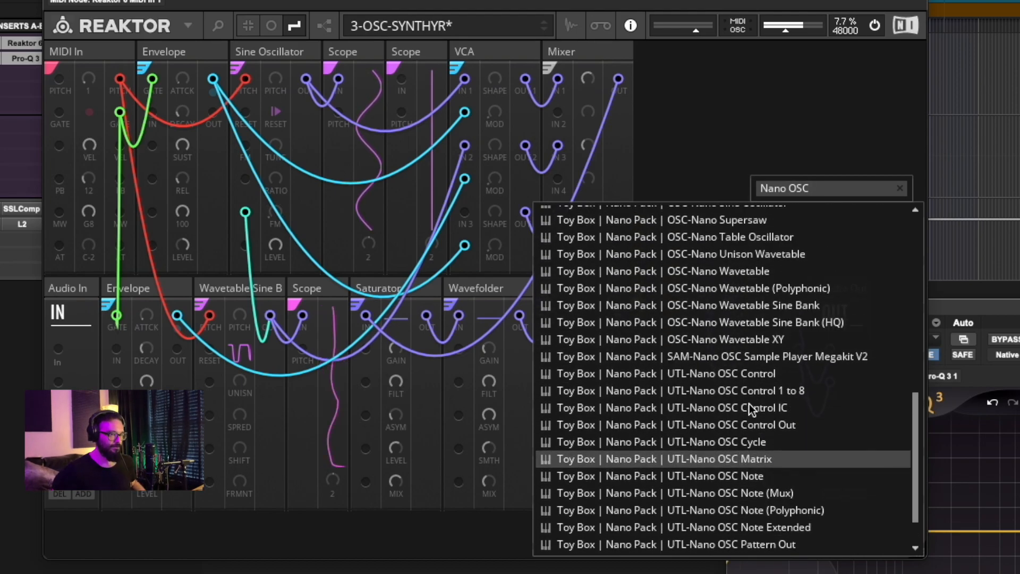
scroll(750, 404, "up", 4)
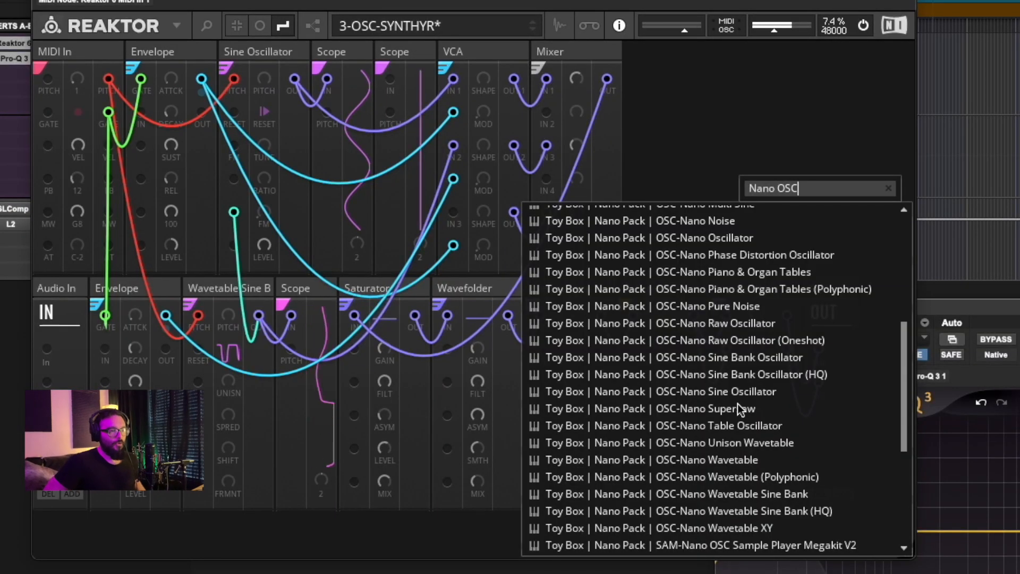
Step: Add the Nano Instrument Tables oscillator after the Mixer in the upper row and morph its waveform shape
scroll(737, 405, "up", 6)
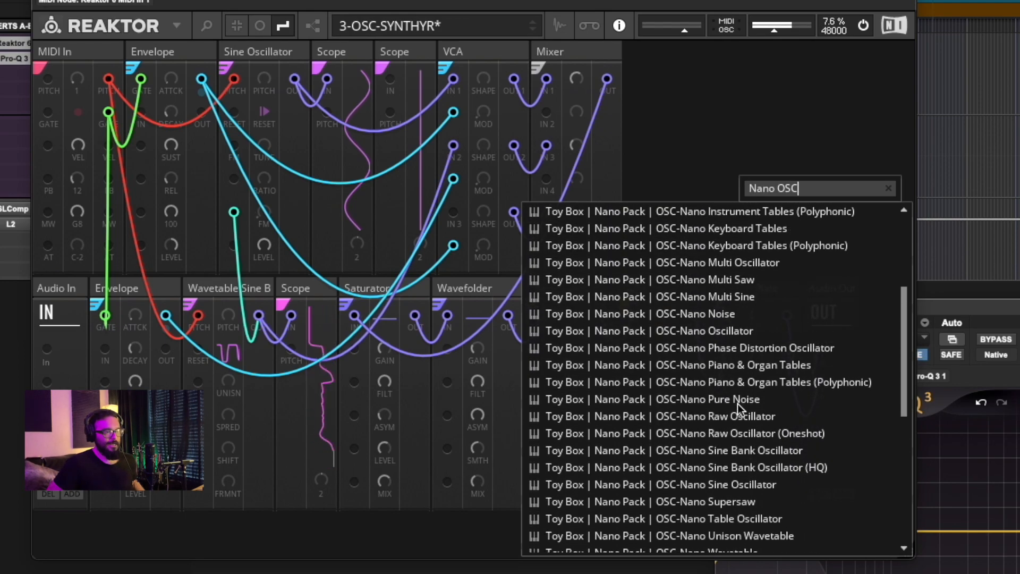
scroll(738, 404, "up", 1)
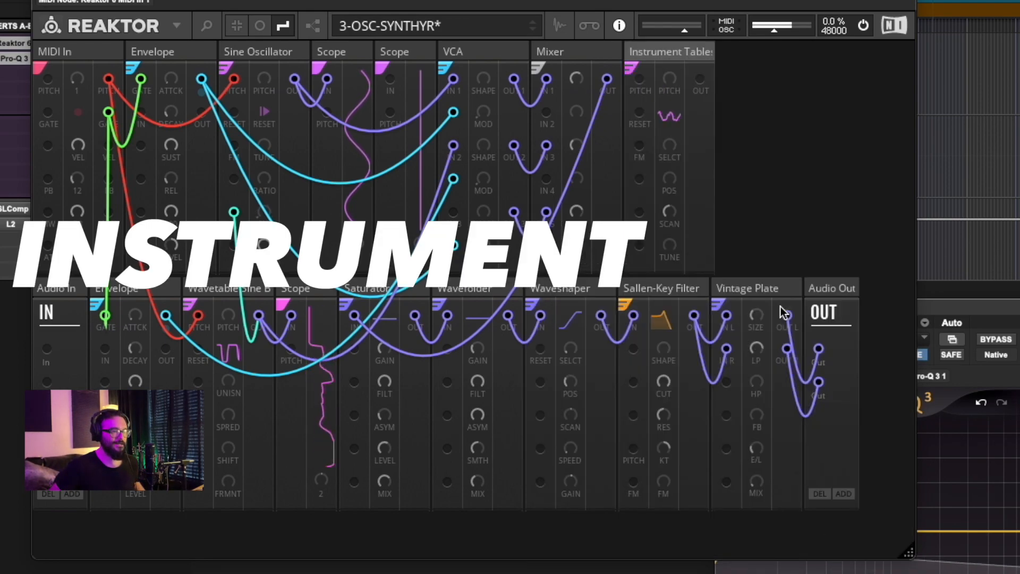
left_click(780, 307)
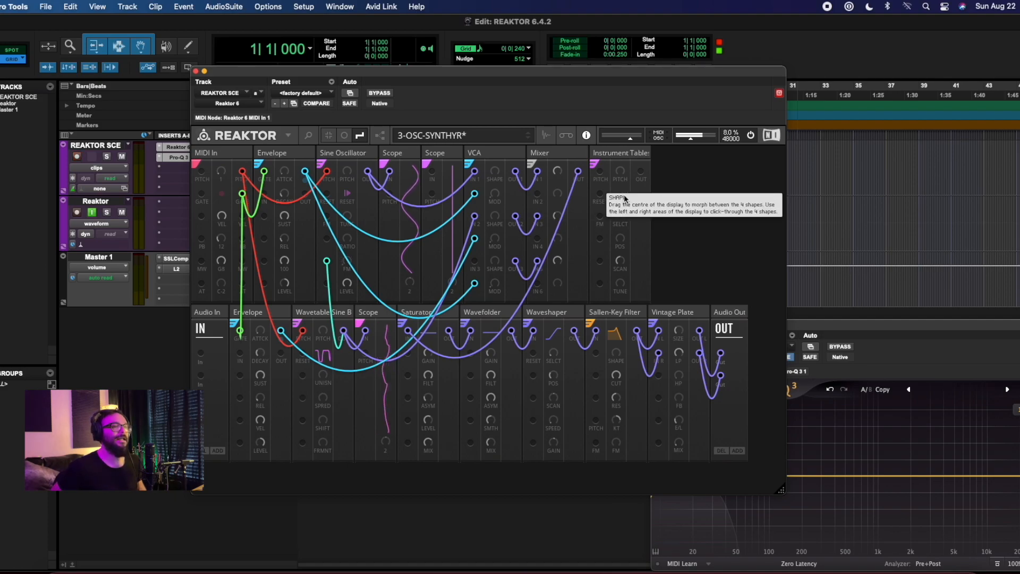
left_click_drag(622, 198, 588, 94)
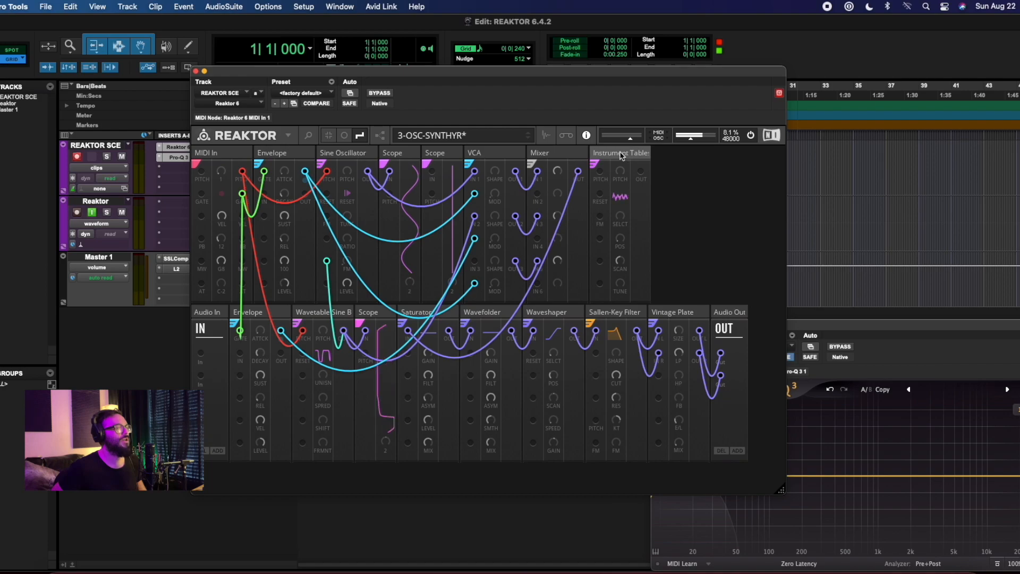
Step: Examine the wiring of the VCA, Wavetable Sine Bank and Sine Oscillator modules
left_click(496, 156)
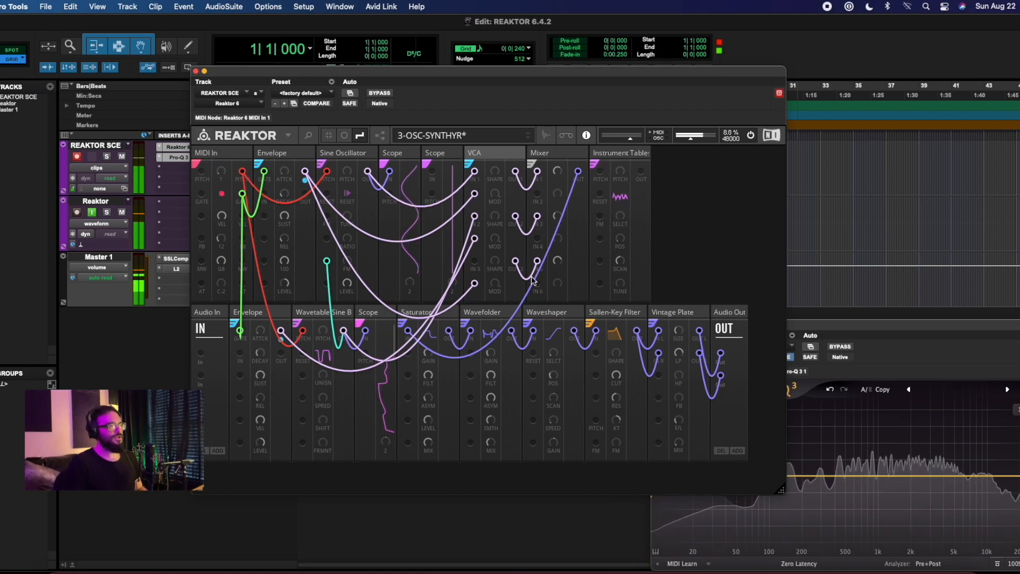
left_click(325, 312)
left_click(352, 156)
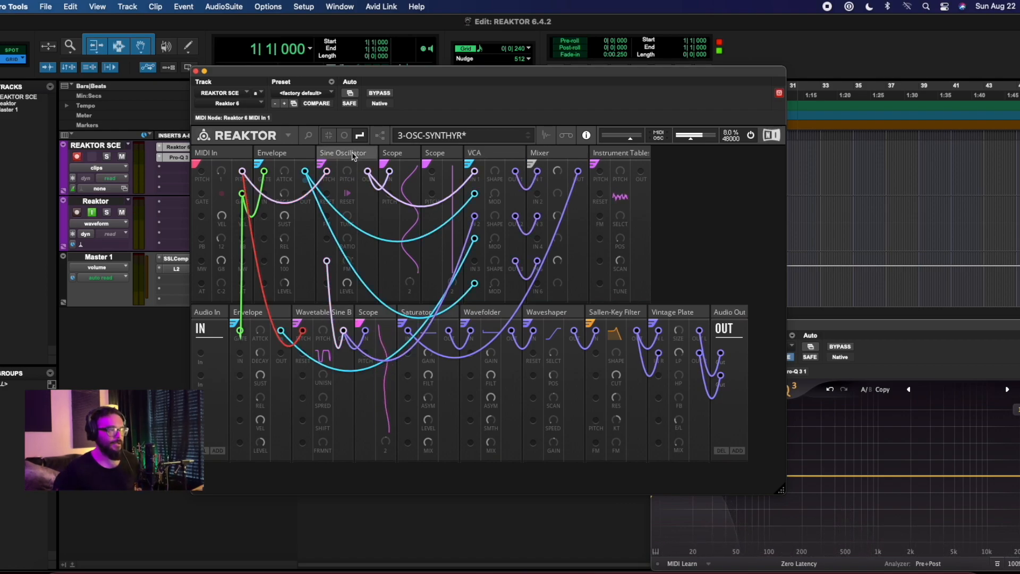
left_click(323, 313)
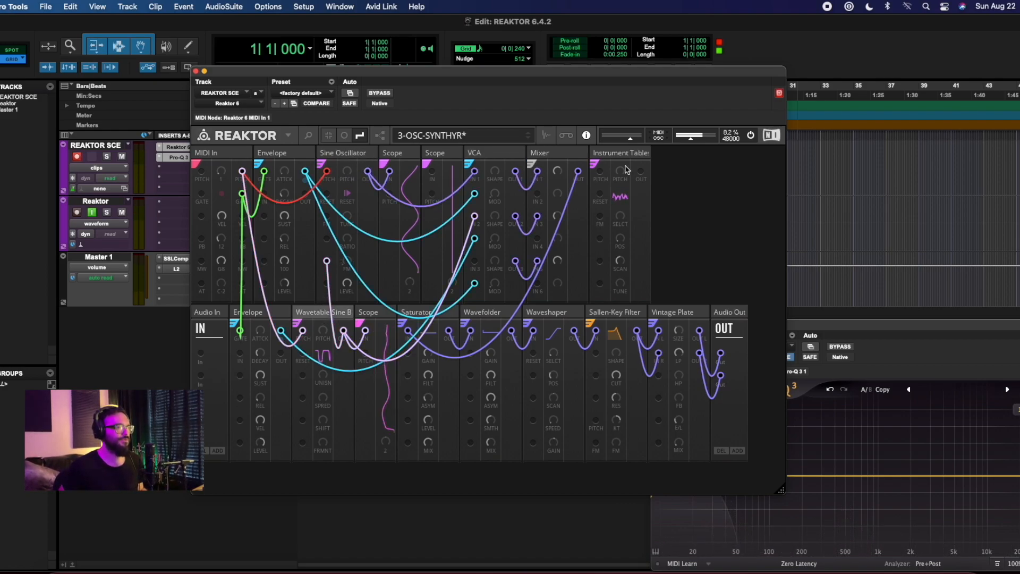
Step: Move Instrument Tables between the two upper Scopes and connect its output to the second Scope's input with a purple wire
left_click(615, 154)
left_click_drag(615, 155, 495, 171)
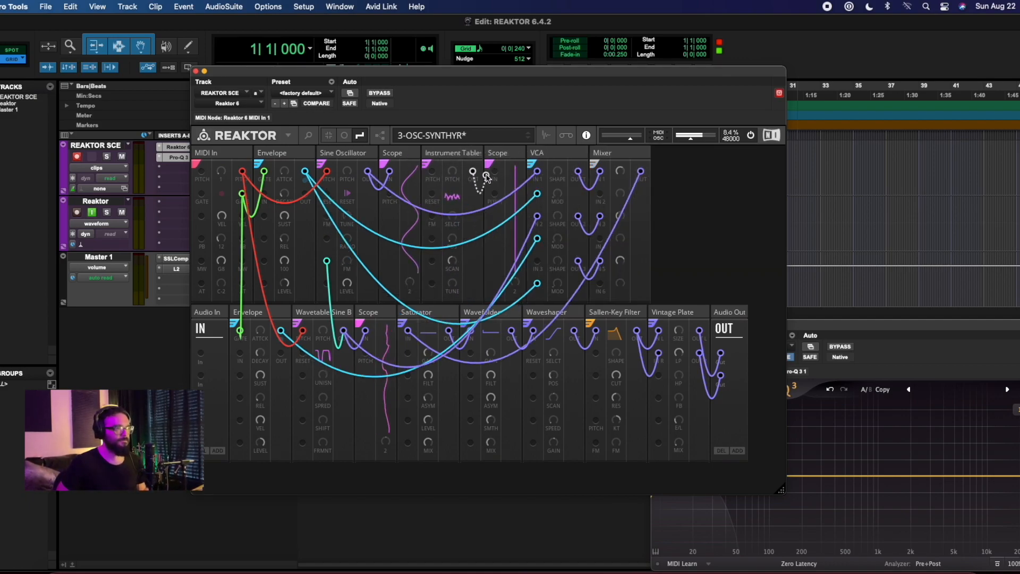
right_click(482, 178)
mouse_move(512, 180)
left_click(570, 268)
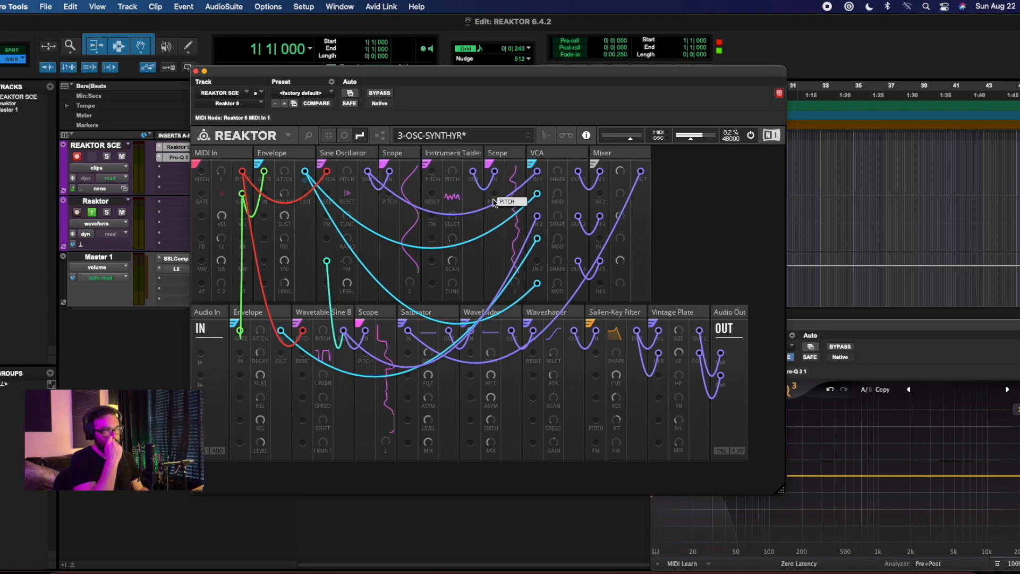
Step: Connect the MIDI In pitch output to the Instrument Tables pitch input and color the wire red
left_click_drag(244, 172, 430, 177)
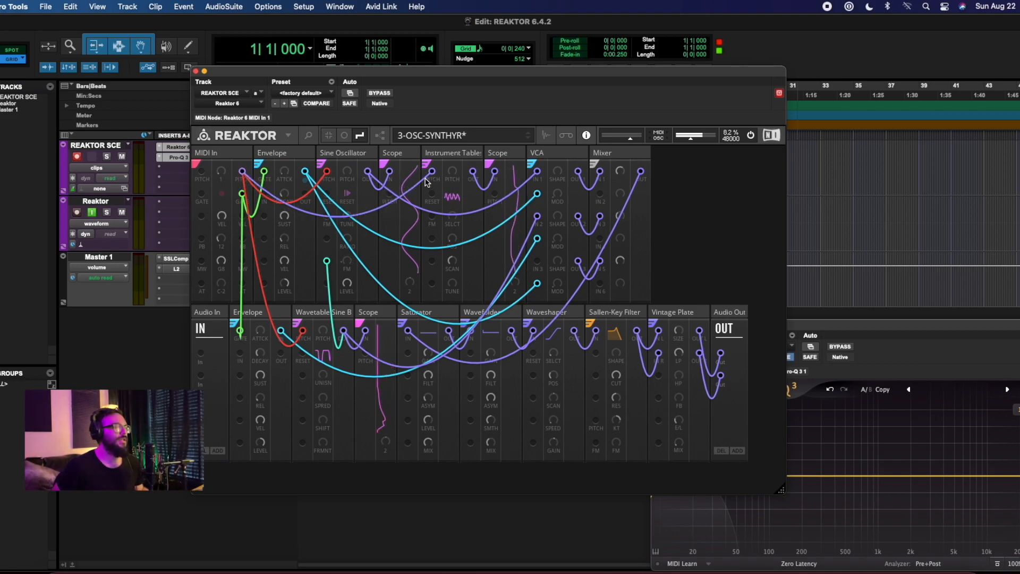
right_click(427, 182)
mouse_move(467, 182)
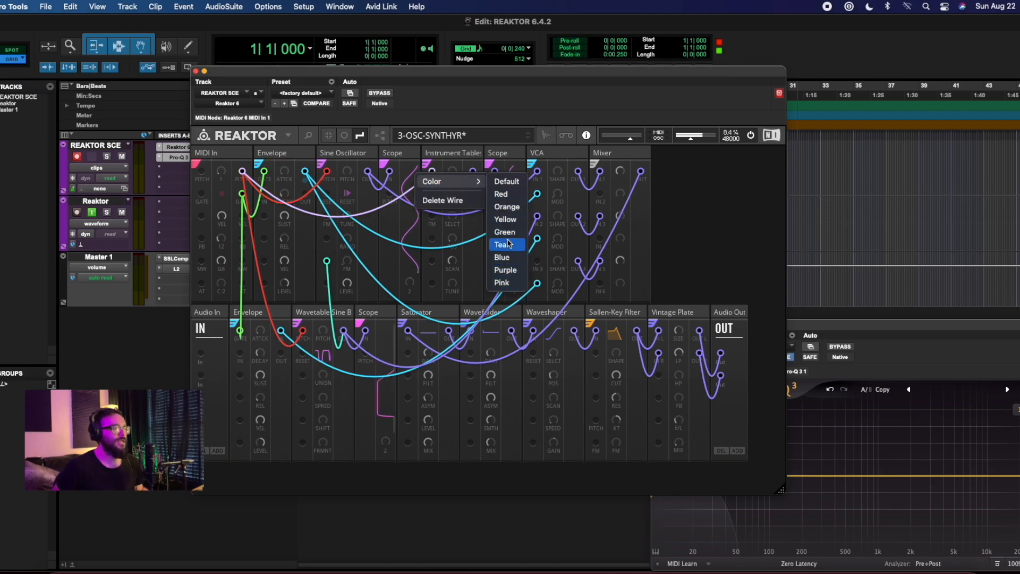
left_click(501, 194)
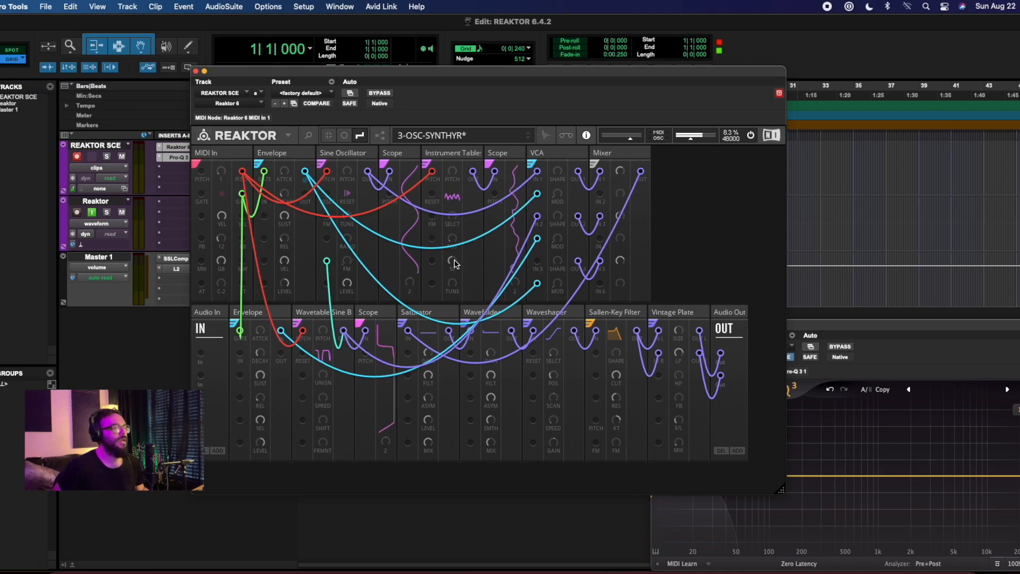
Step: Connect the Instrument Tables output to IN 3 of the VCA and color the wire purple
left_click_drag(473, 172, 541, 265)
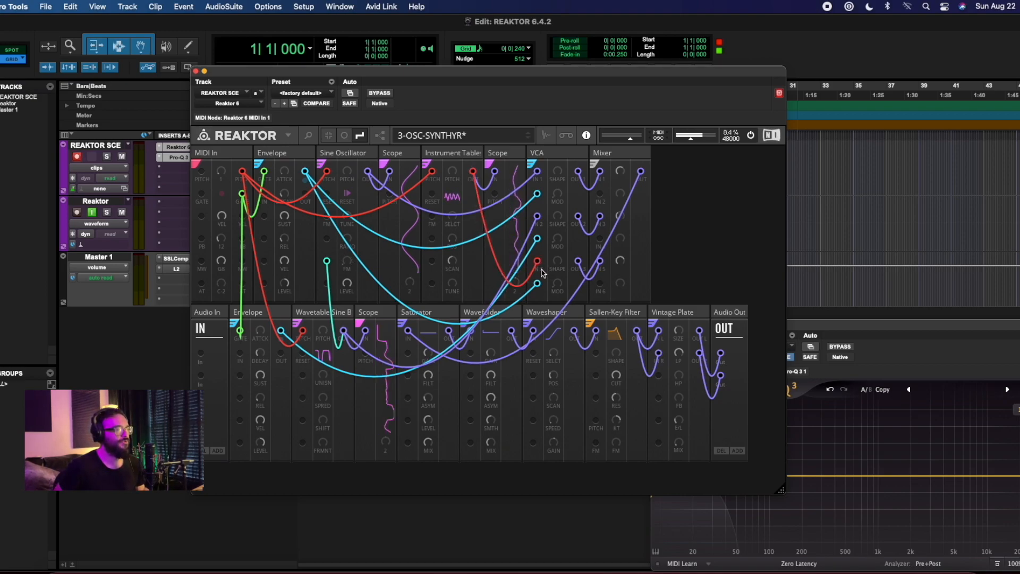
right_click(535, 271)
mouse_move(548, 269)
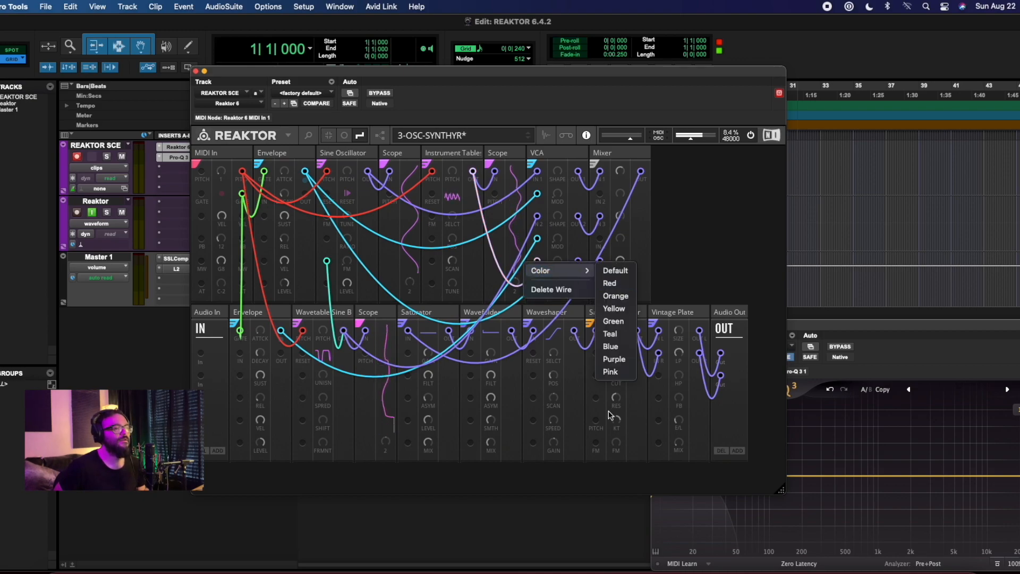
left_click(612, 368)
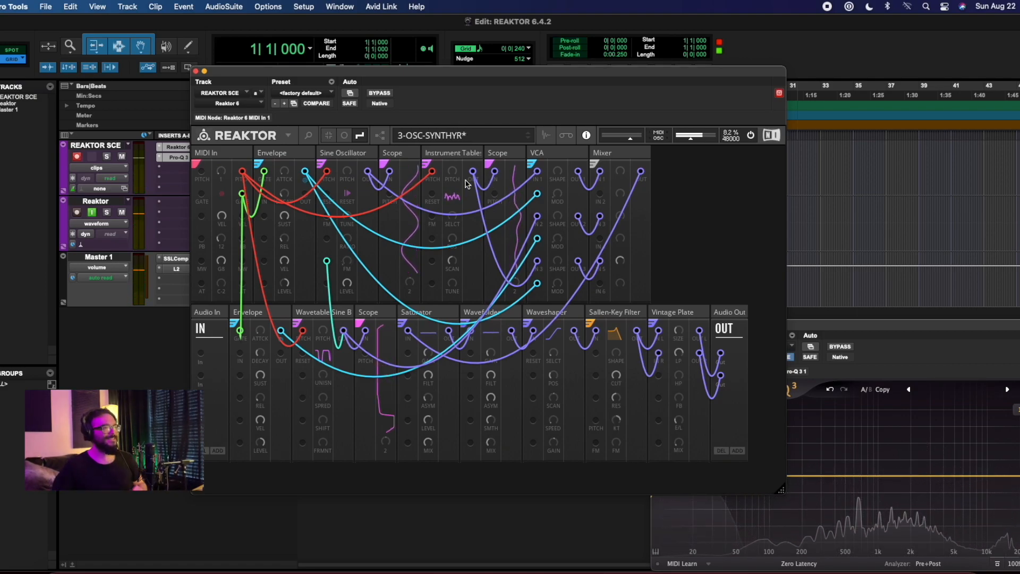
Step: Hide the patch wires and sweep the POS and SCAN controls of Instrument Tables to vary its waveform
left_click(345, 136)
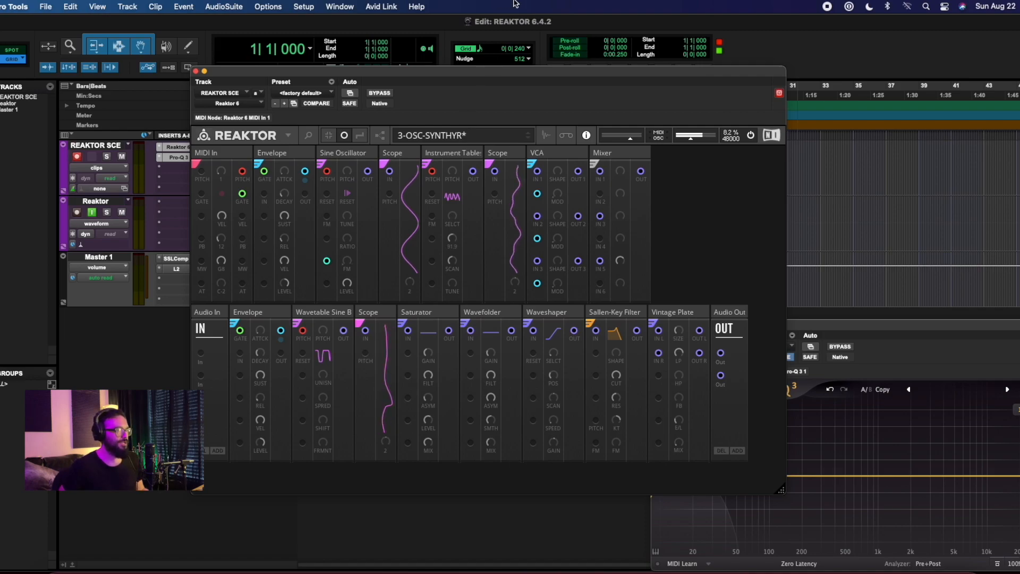
left_click_drag(456, 243, 460, 96)
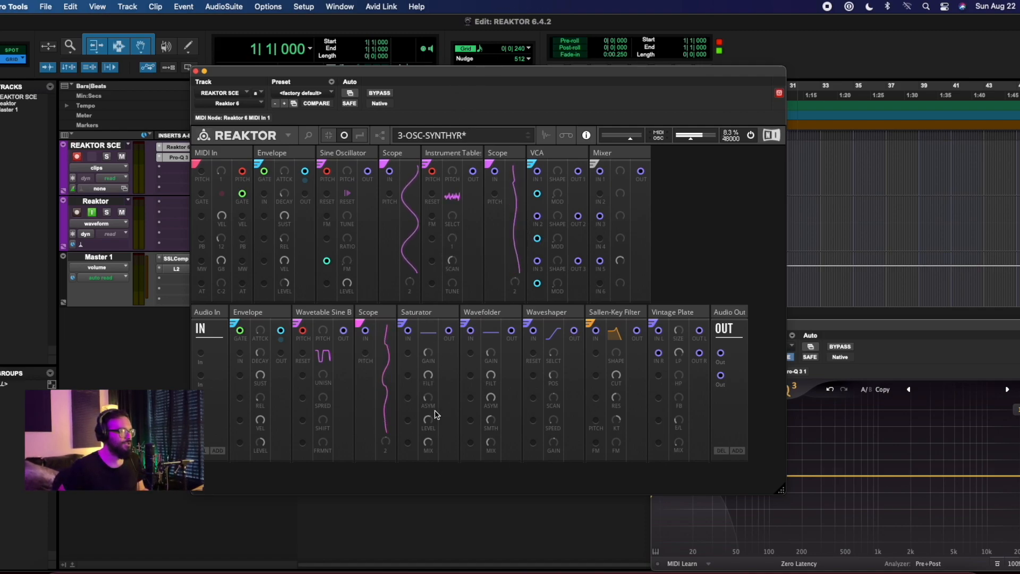
mouse_move(456, 268)
left_mouse_down()
mouse_move(456, 252)
mouse_move(454, 275)
left_mouse_up()
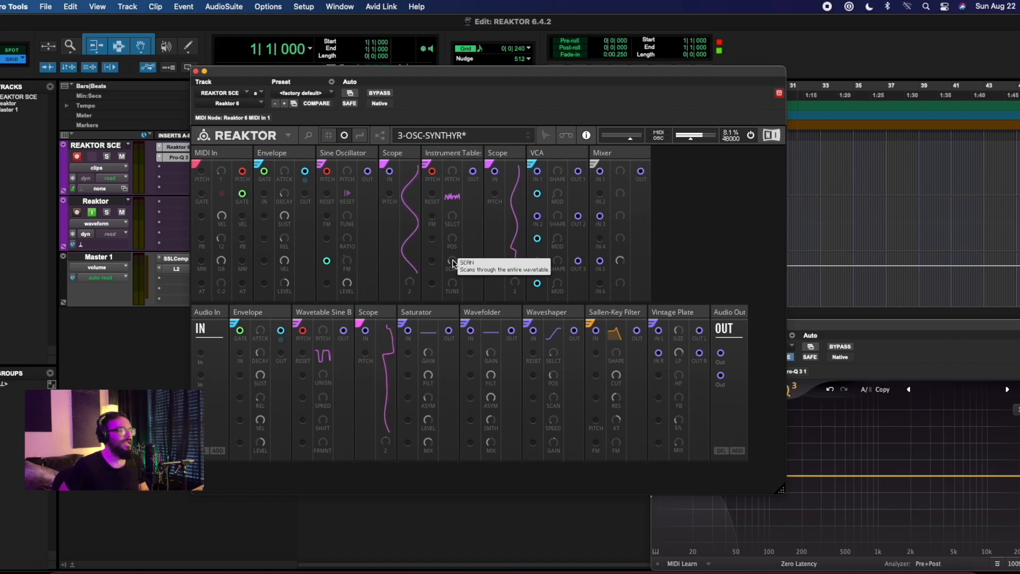
left_click_drag(453, 263, 469, 182)
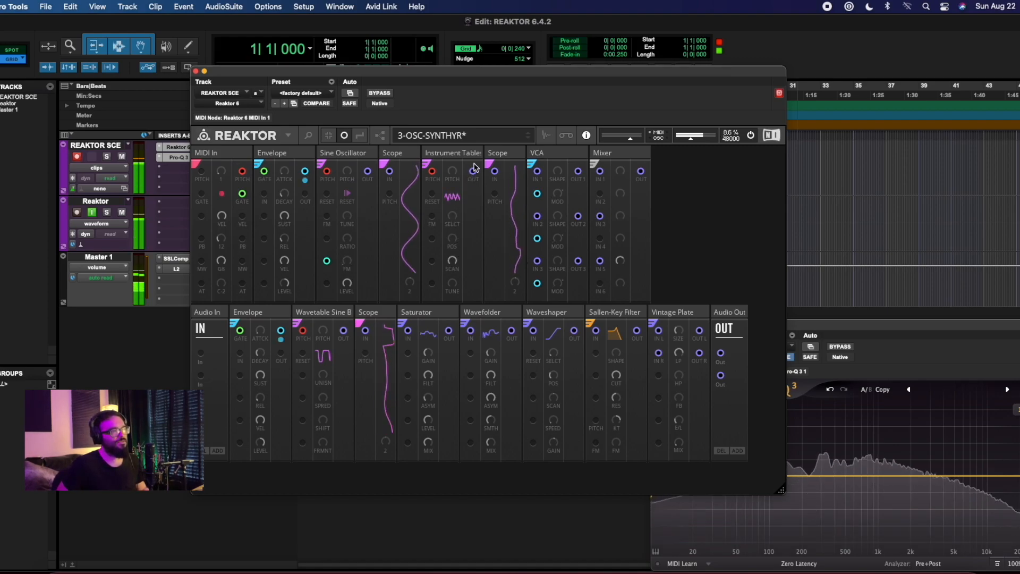
left_click_drag(474, 164, 445, 263)
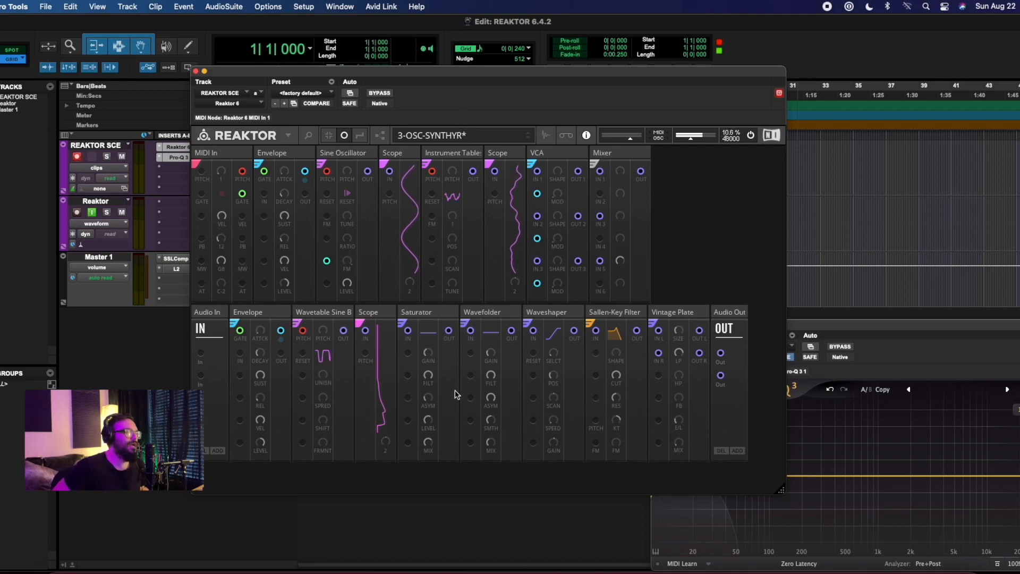
mouse_move(454, 223)
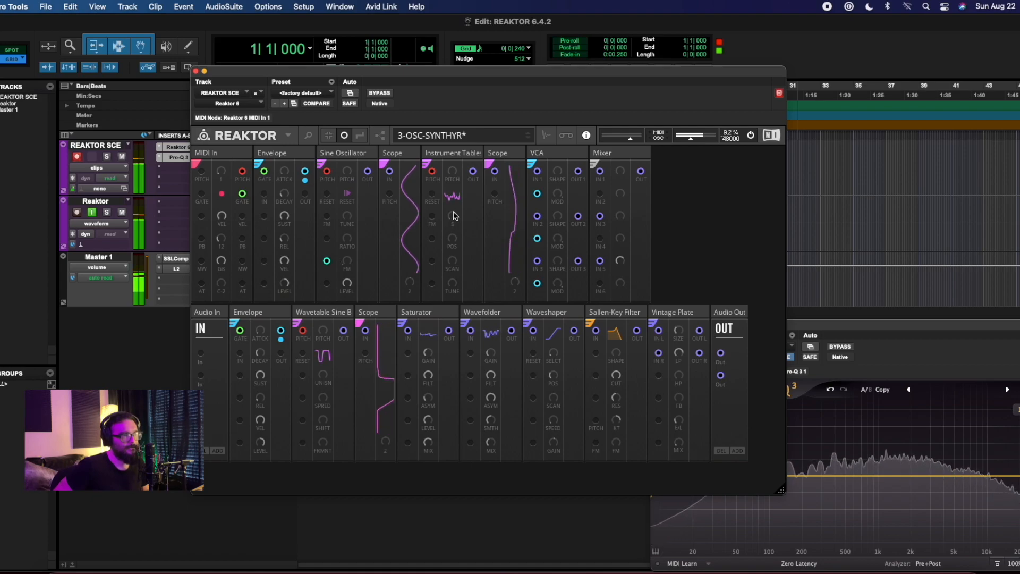
Step: Try different wavetables with the SELCT control of Instrument Tables and sweep its SCAN control to vary the sound
left_click_drag(454, 212, 453, 210)
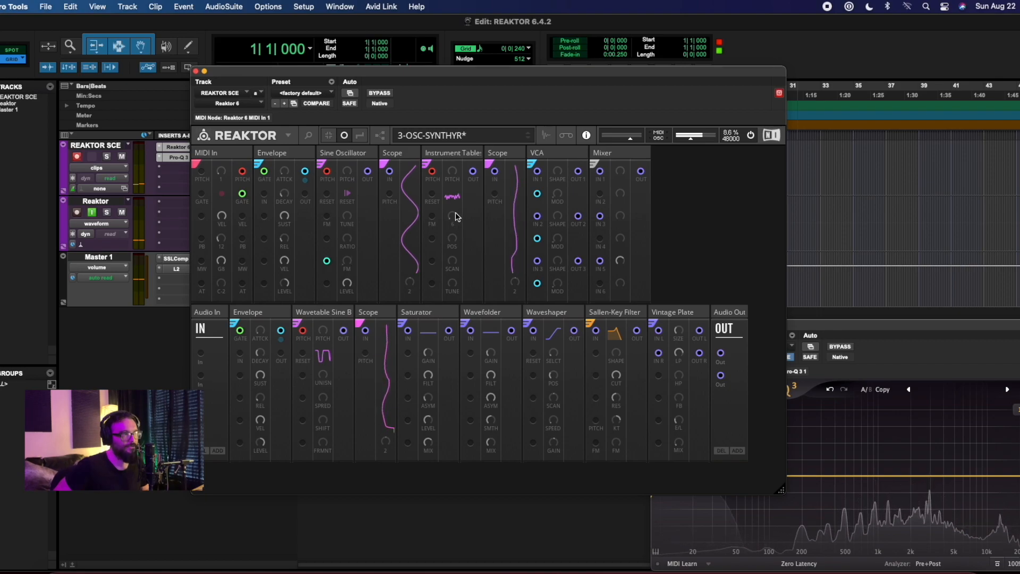
left_click_drag(454, 213, 429, 374)
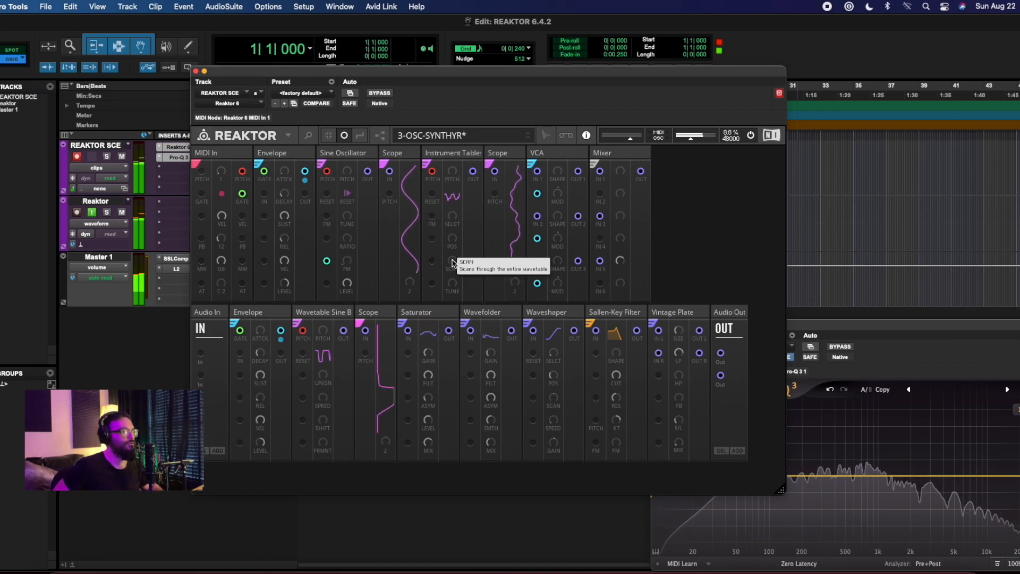
left_click_drag(452, 262, 494, 298)
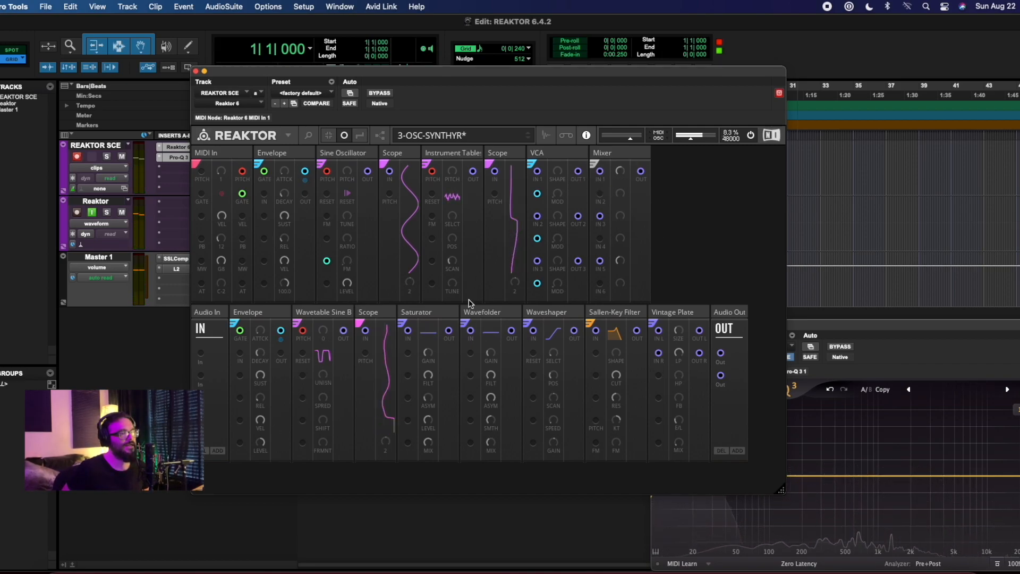
Step: Show the patch wires and trace the signal path by highlighting the Mixer, Saturator, Wavefolder and Waveshaper connections
left_click(377, 136)
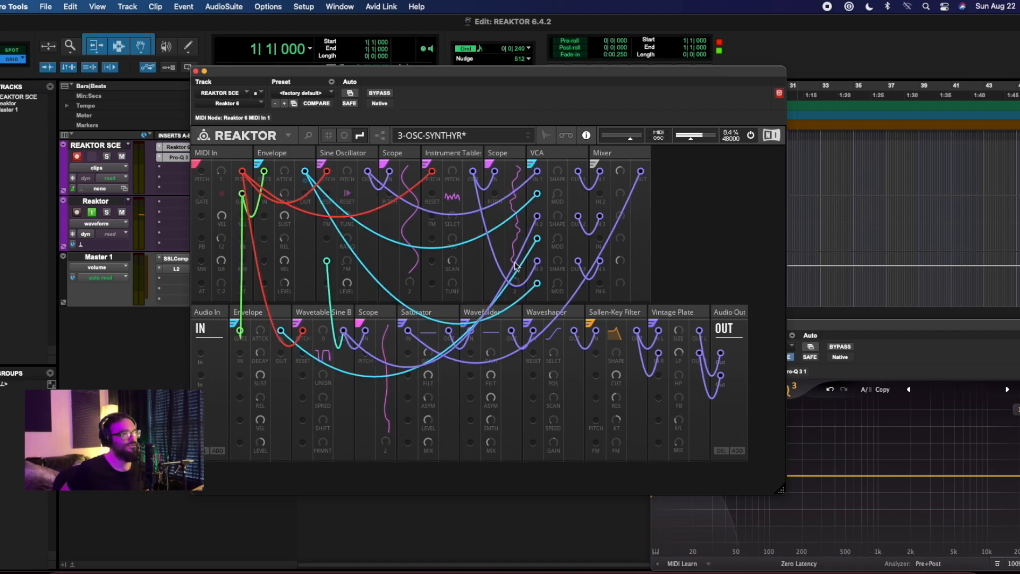
left_click(601, 153)
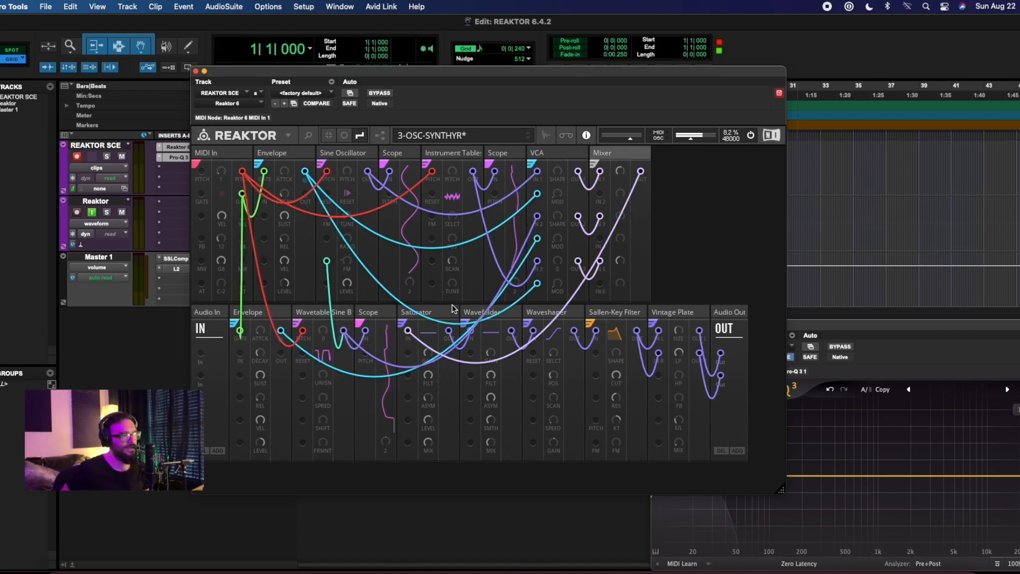
left_click(455, 313)
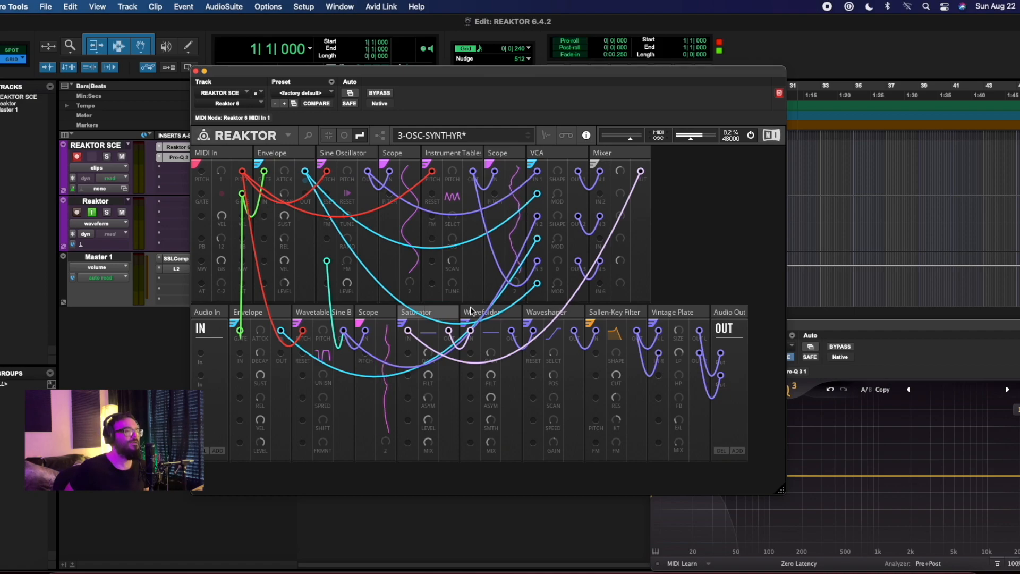
left_click(510, 312)
left_click(549, 312)
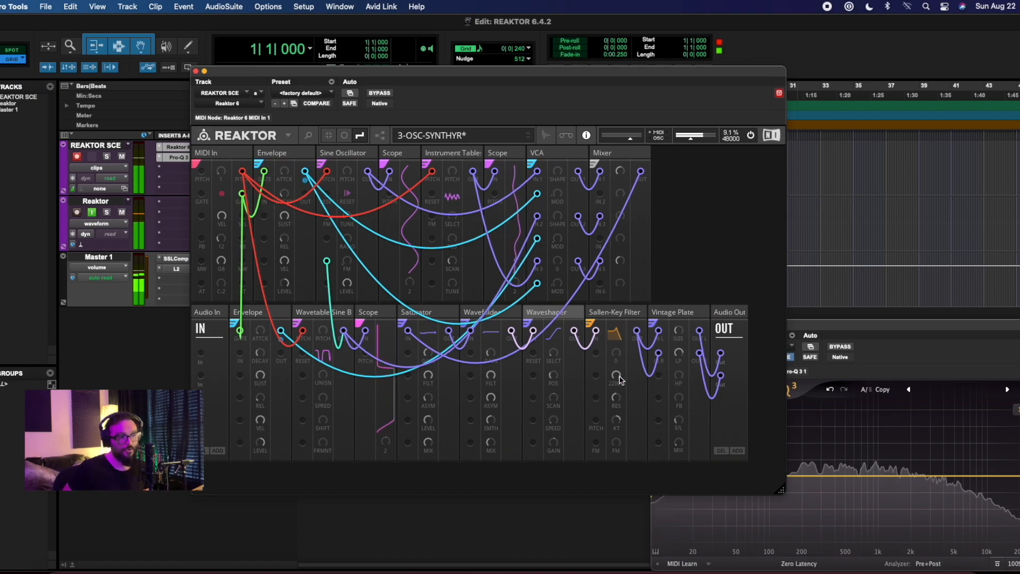
Step: Sweep the CUT control of the Sallen-Key Filter down and back up, leaving the filter open
left_click_drag(620, 379, 623, 404)
mouse_move(623, 331)
left_mouse_down()
mouse_move(619, 371)
mouse_move(626, 319)
left_mouse_up()
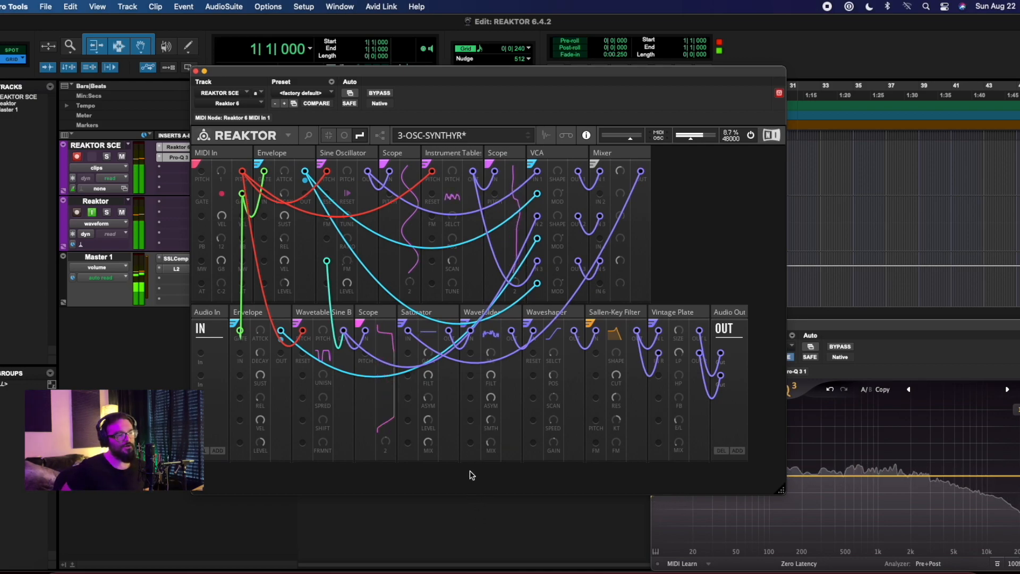
Step: Highlight the Instrument Tables connections and adjust that oscillator's channel level in the Mixer
left_click(467, 155)
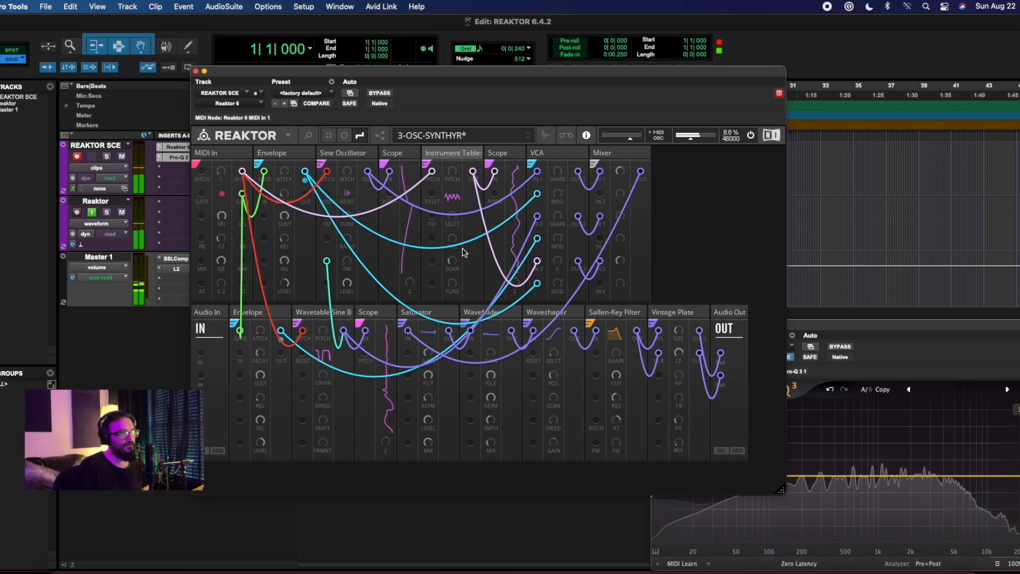
left_click(619, 195)
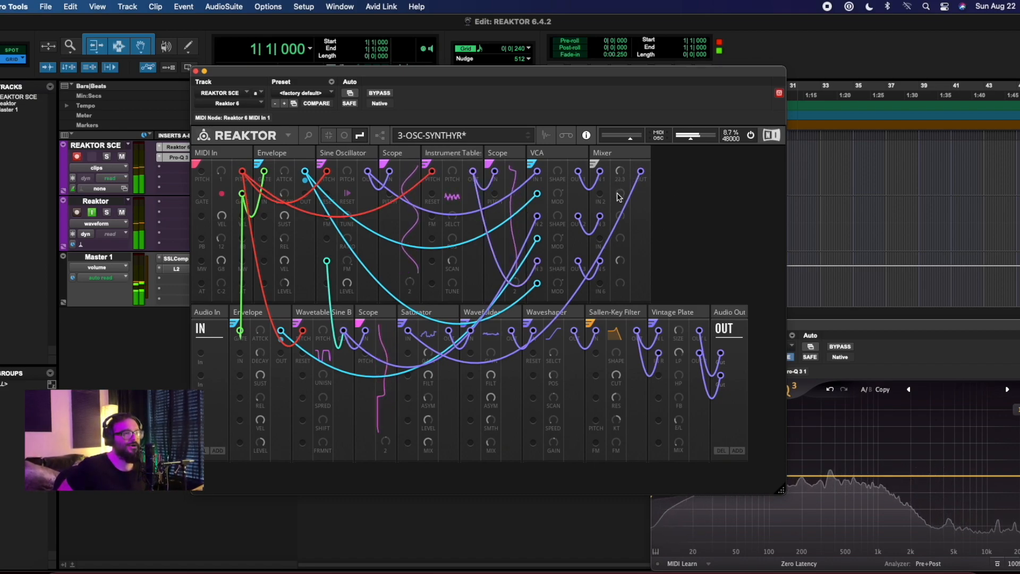
left_click_drag(623, 260, 624, 255)
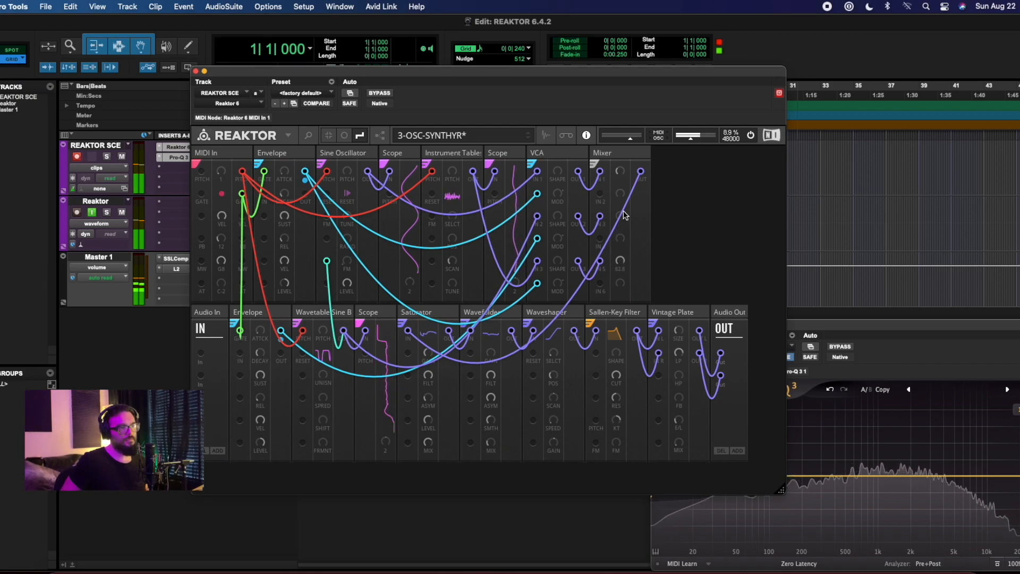
left_click_drag(617, 256, 621, 183)
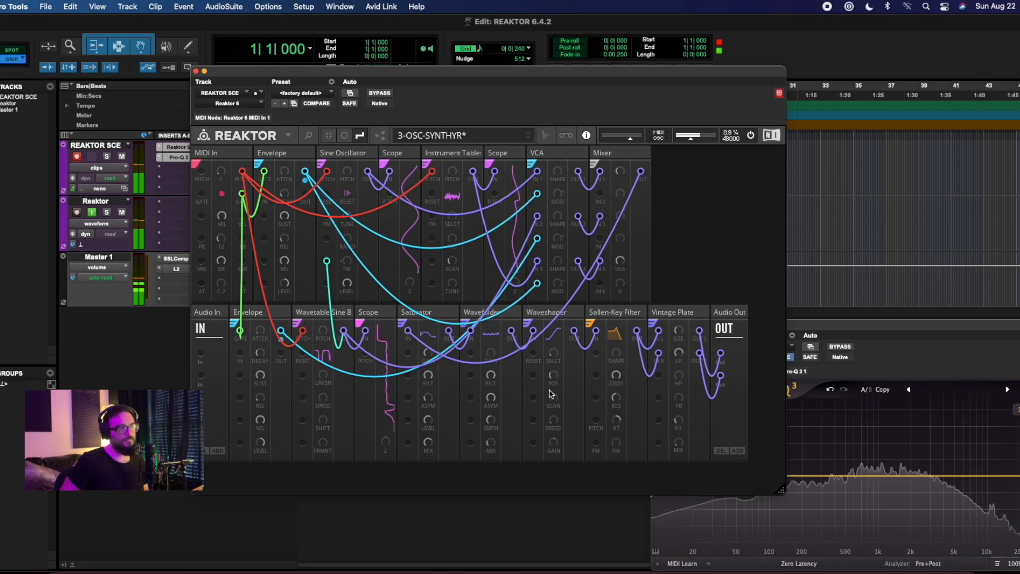
Step: Raise the Wavefolder's MIX and vary its wave-shaping controls to change the folded sound
left_click_drag(493, 452, 492, 352)
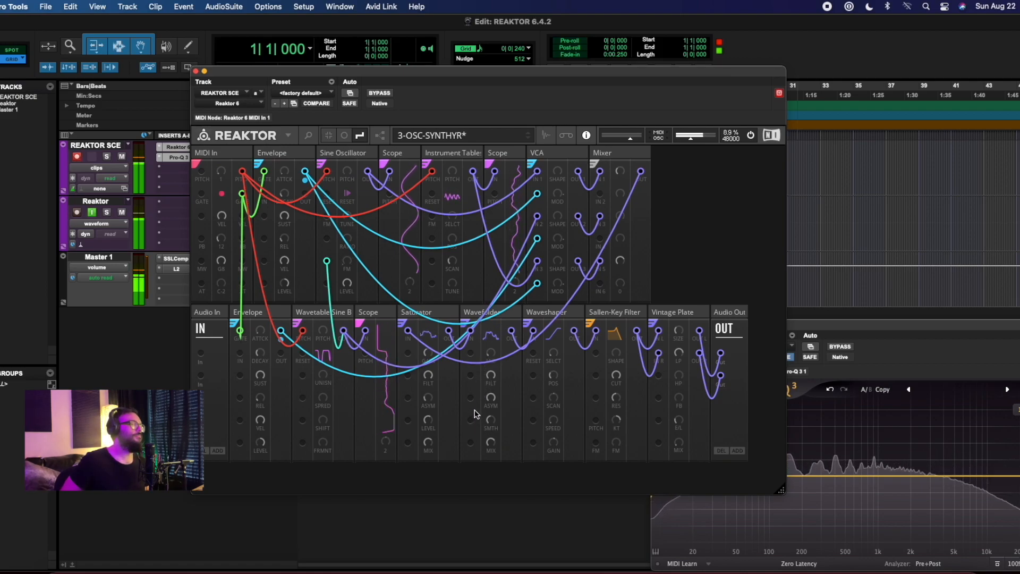
left_click_drag(489, 412, 477, 511)
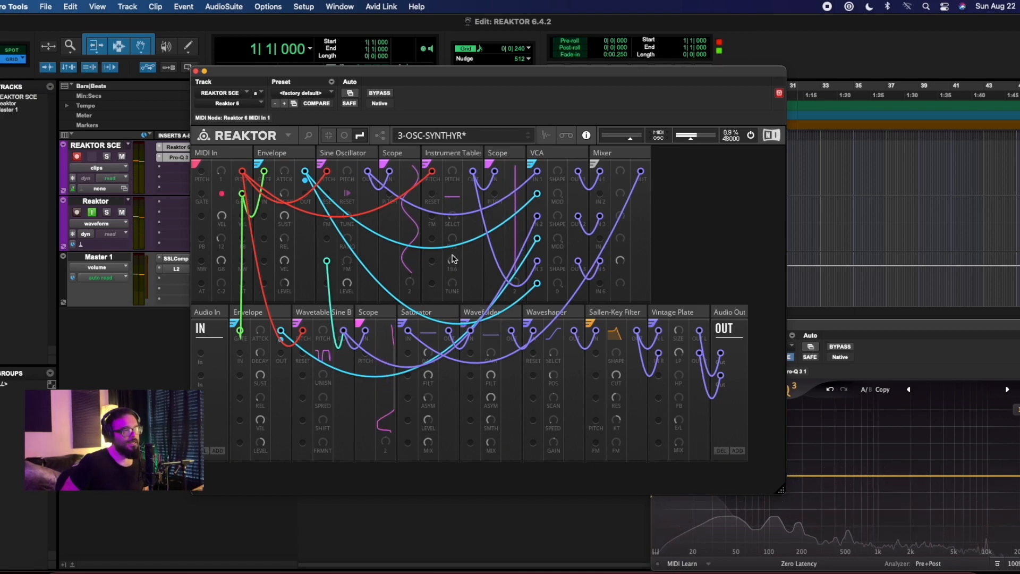
Step: Choose another wavetable for Instrument Tables with its SELCT control
left_click_drag(458, 212, 455, 197)
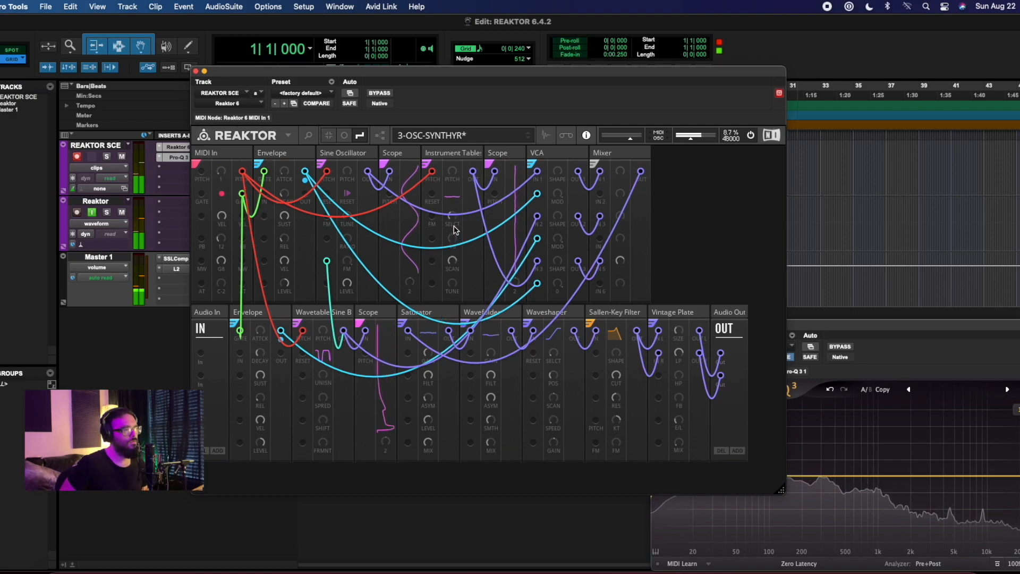
left_click_drag(454, 218, 454, 206)
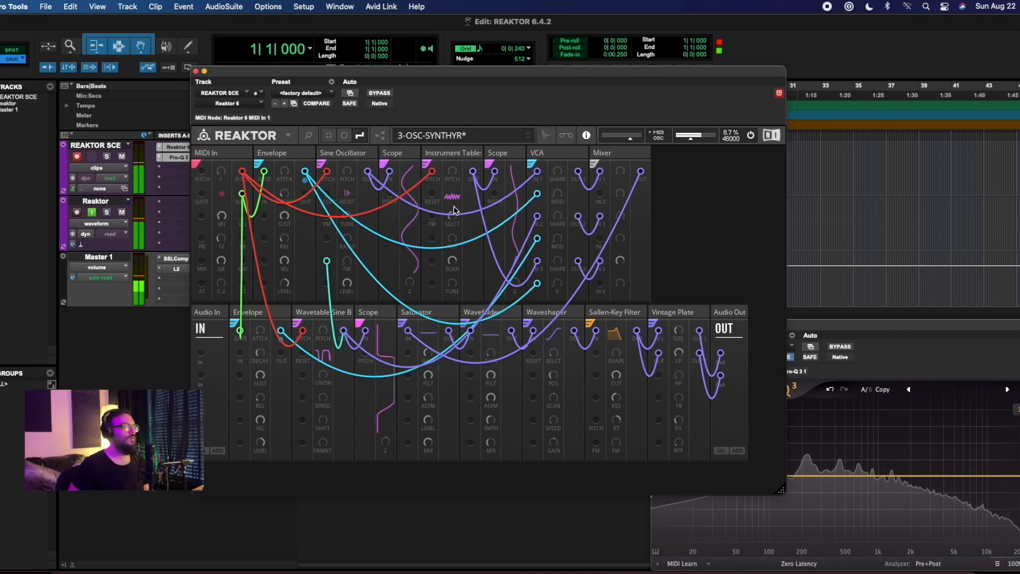
Step: Lower the Sallen-Key Filter's cutoff, adjust its resonance, and set the Vintage Plate MIX to about 26.7
left_click_drag(615, 373, 614, 418)
left_click_drag(611, 406, 610, 401)
left_click_drag(677, 443, 676, 431)
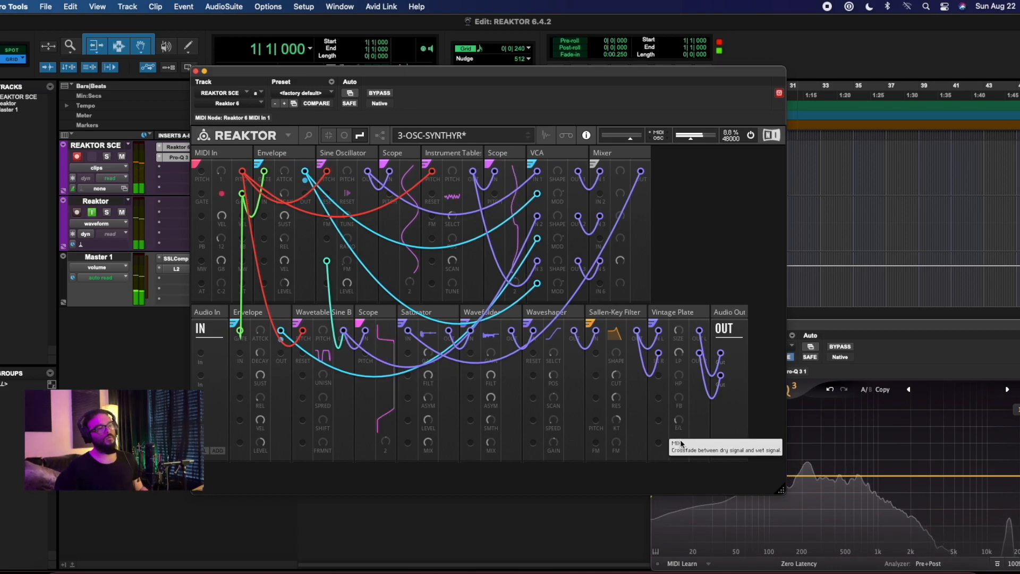
left_click_drag(617, 375, 617, 383)
left_click_drag(685, 444, 677, 466)
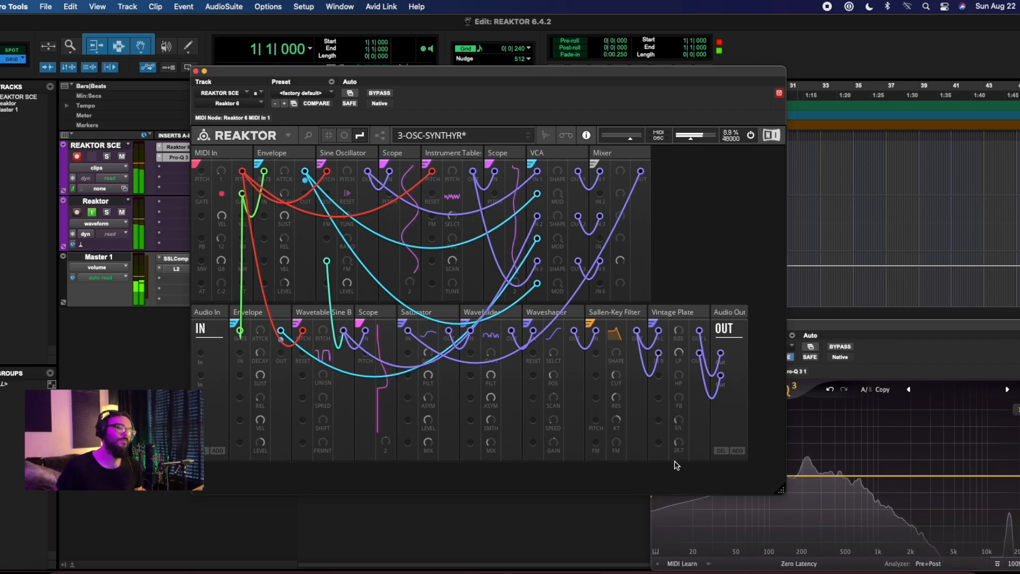
left_click_drag(617, 374, 614, 367)
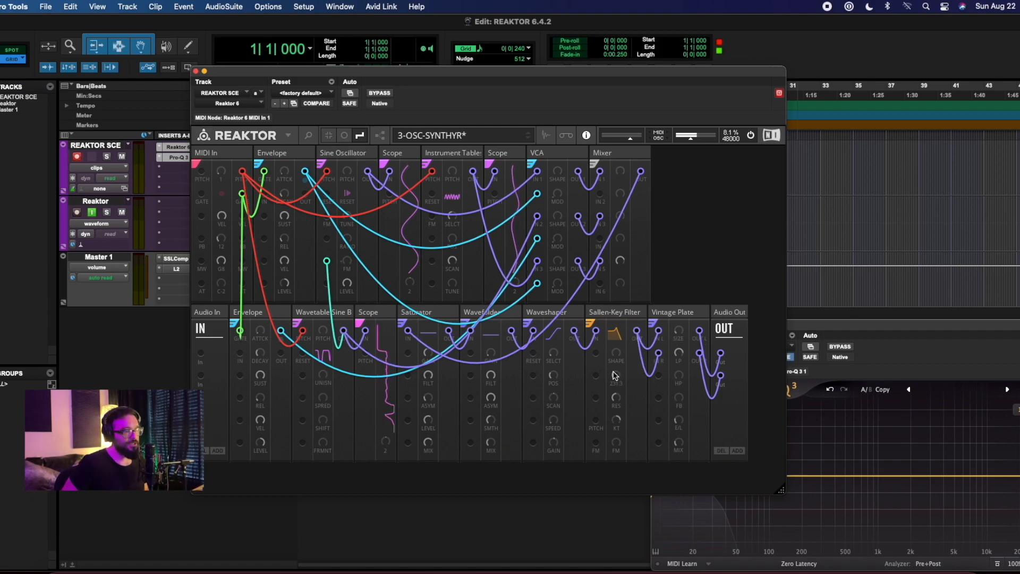
mouse_move(614, 377)
left_mouse_down()
mouse_move(615, 395)
mouse_move(625, 350)
mouse_move(619, 395)
mouse_move(621, 375)
left_mouse_up()
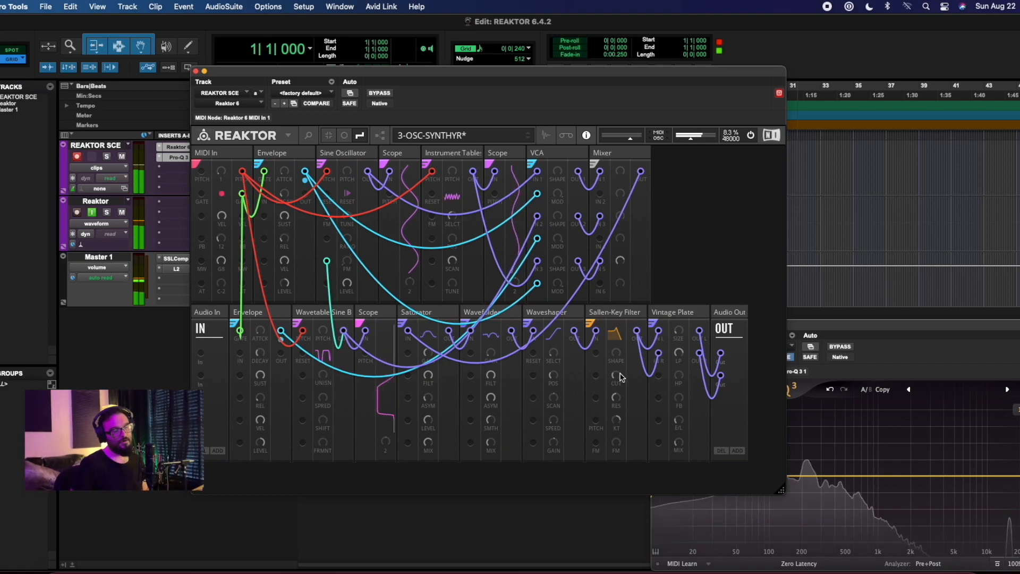